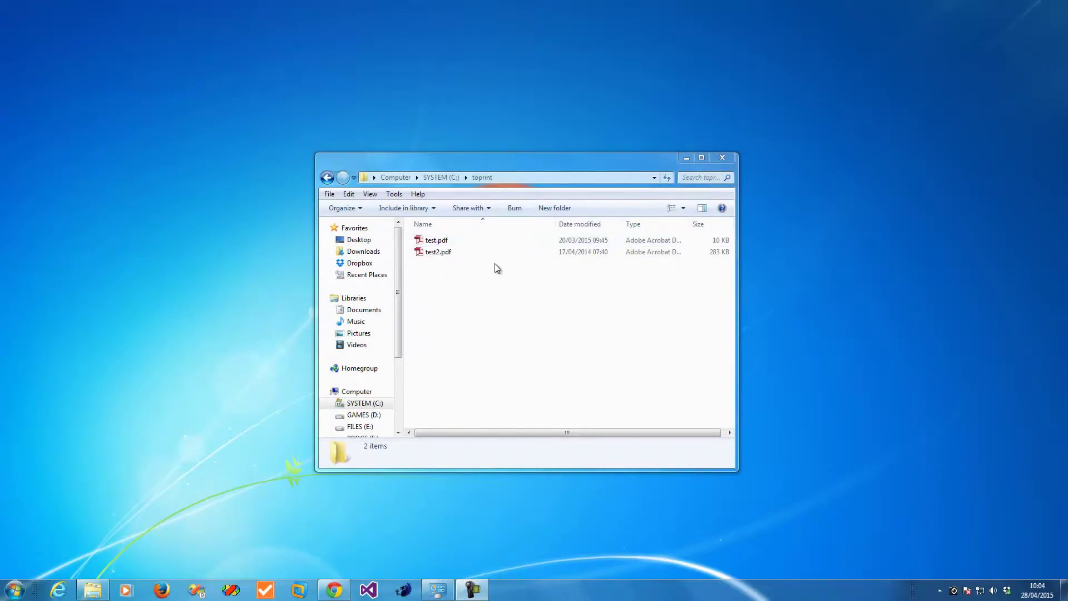
Search the Start Menu for 'task' and launch Task Scheduler from the results.
click(513, 178)
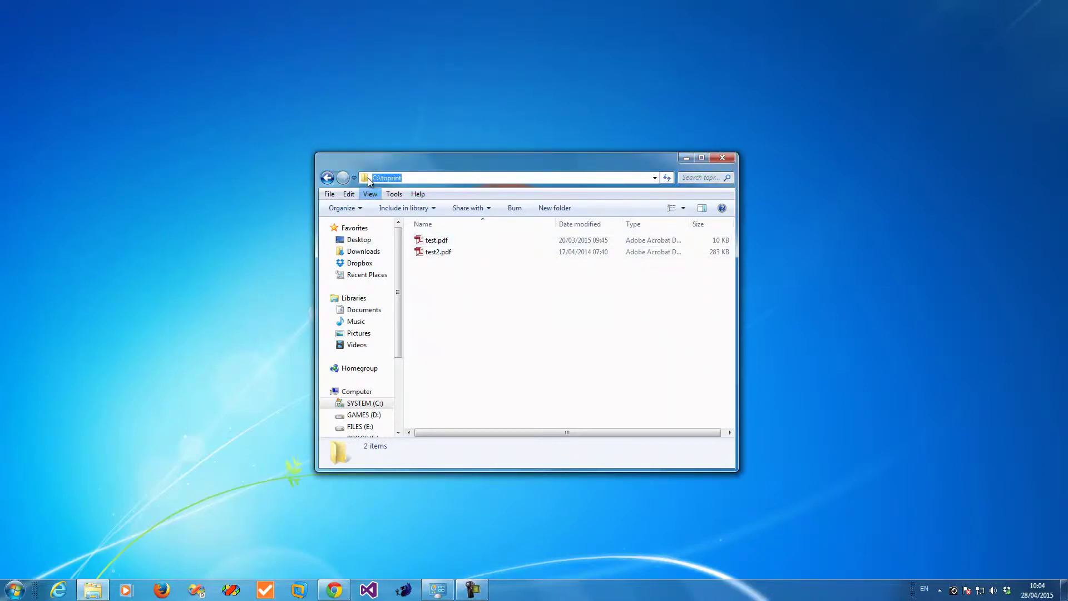
click(491, 321)
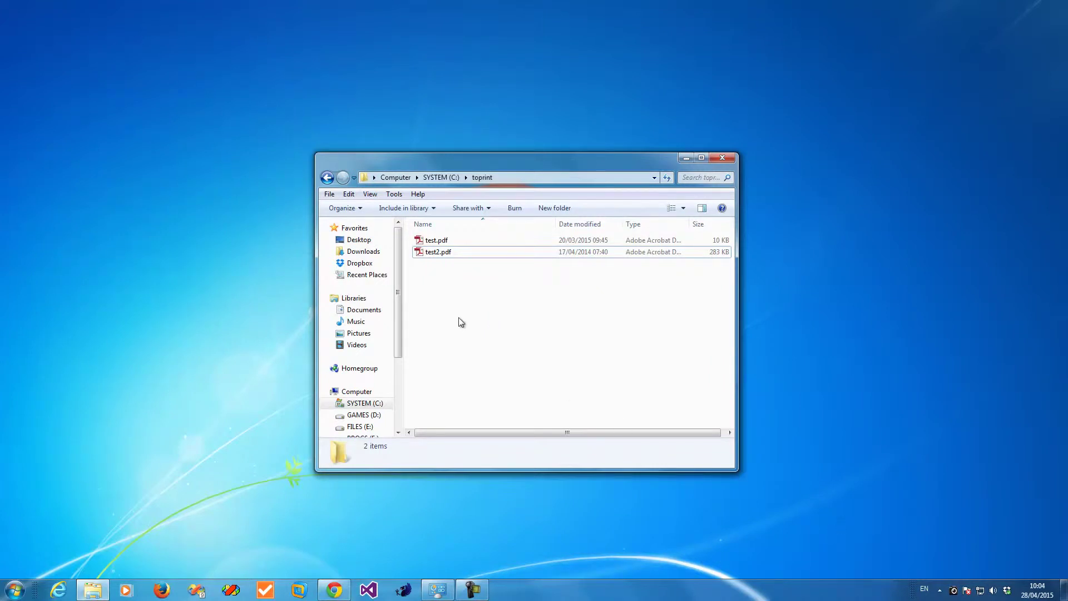
click(12, 590)
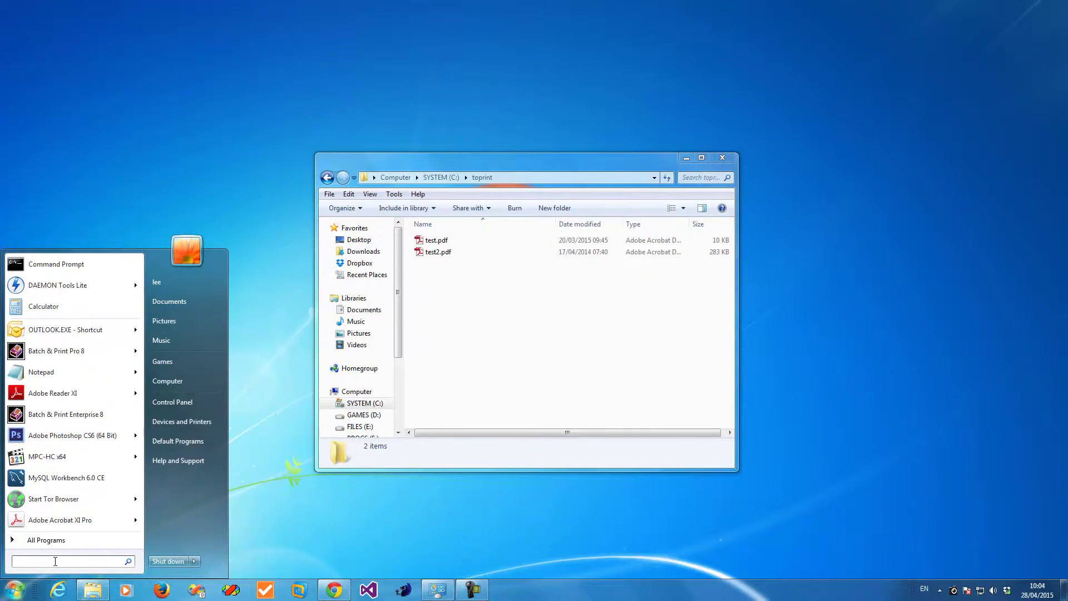
text(task)
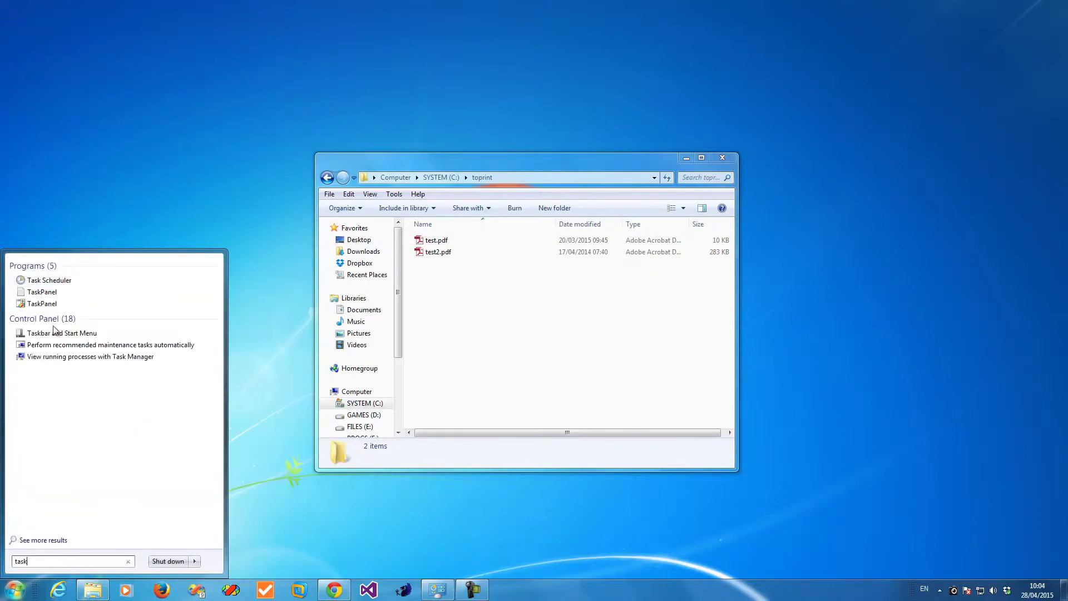
click(53, 282)
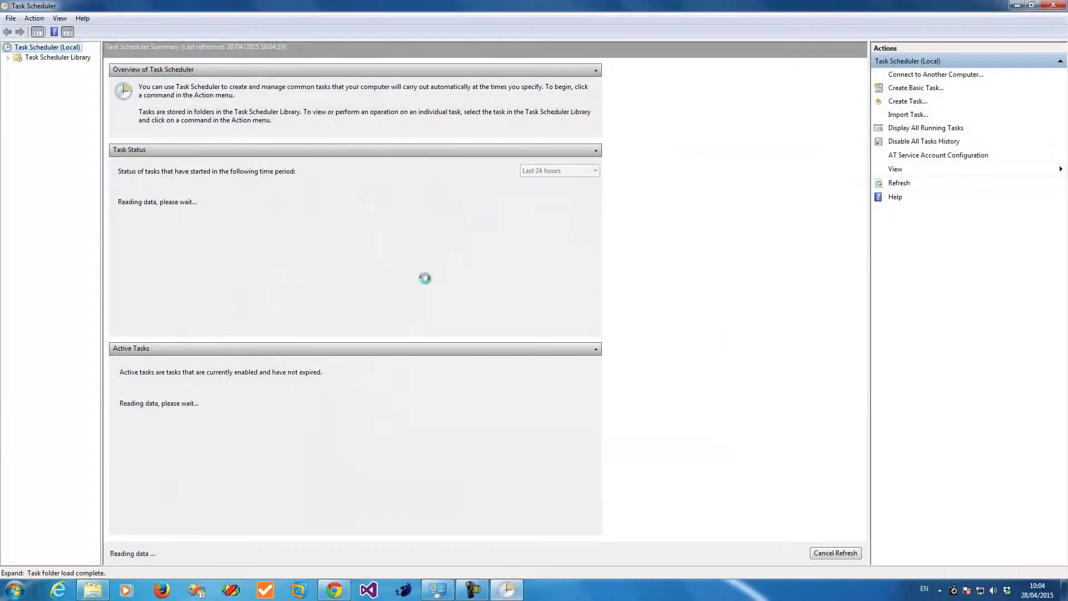
Restore the window and start a new basic task named 'print'.
click(1032, 6)
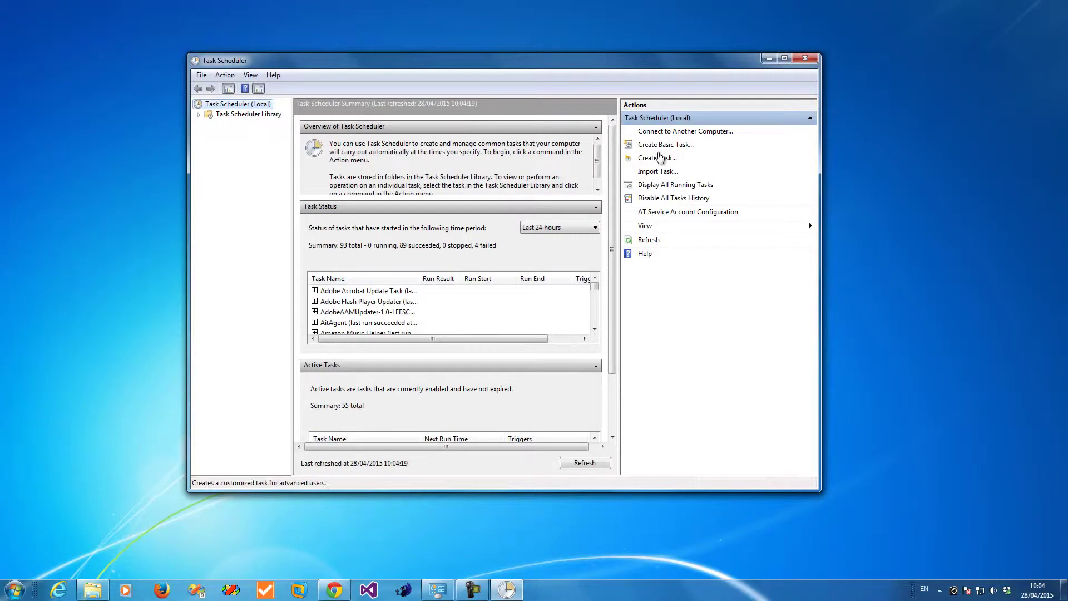
click(662, 146)
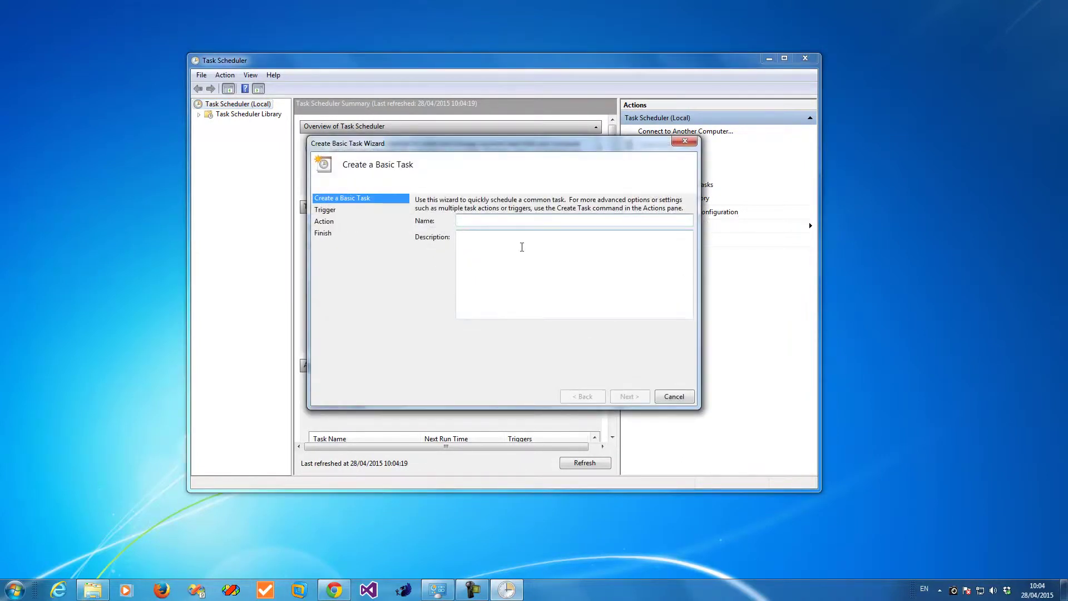
text(print)
click(643, 401)
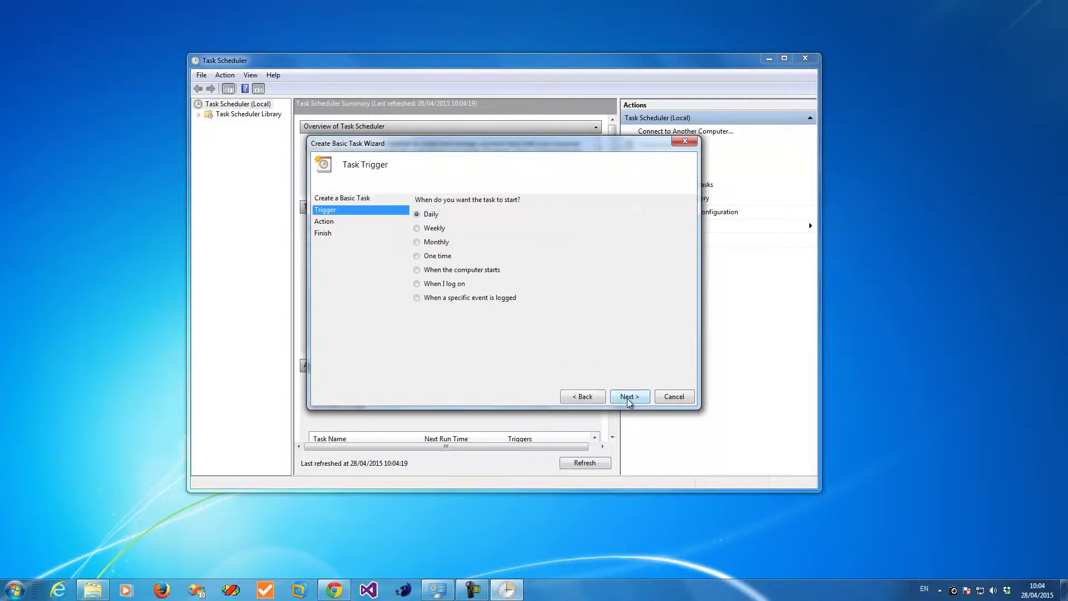
Give the task a daily trigger starting at 10:06, every 1 day.
click(629, 399)
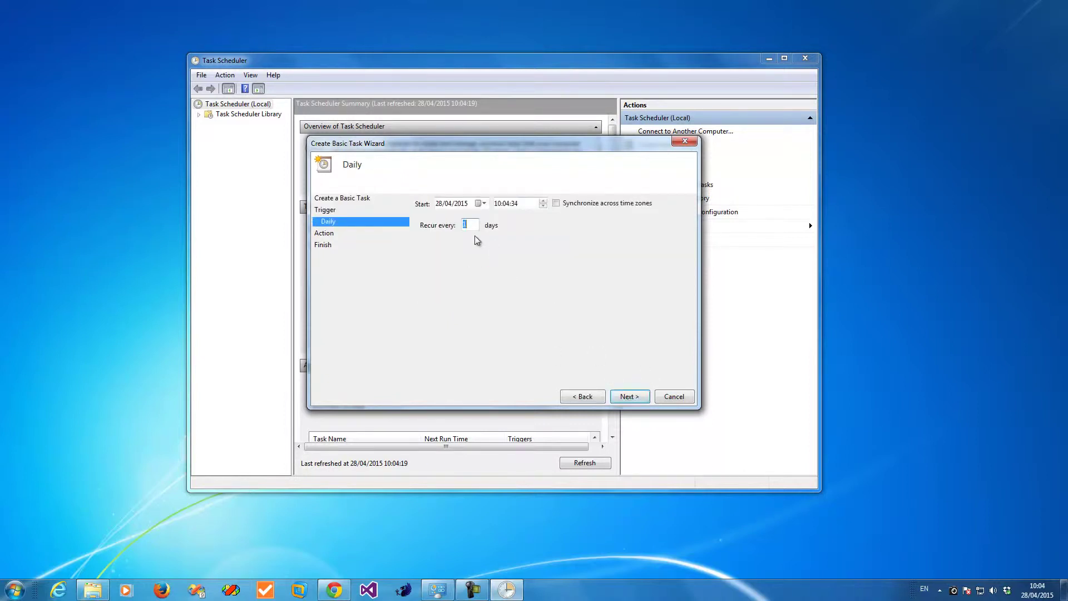
click(507, 204)
text(6)
click(632, 398)
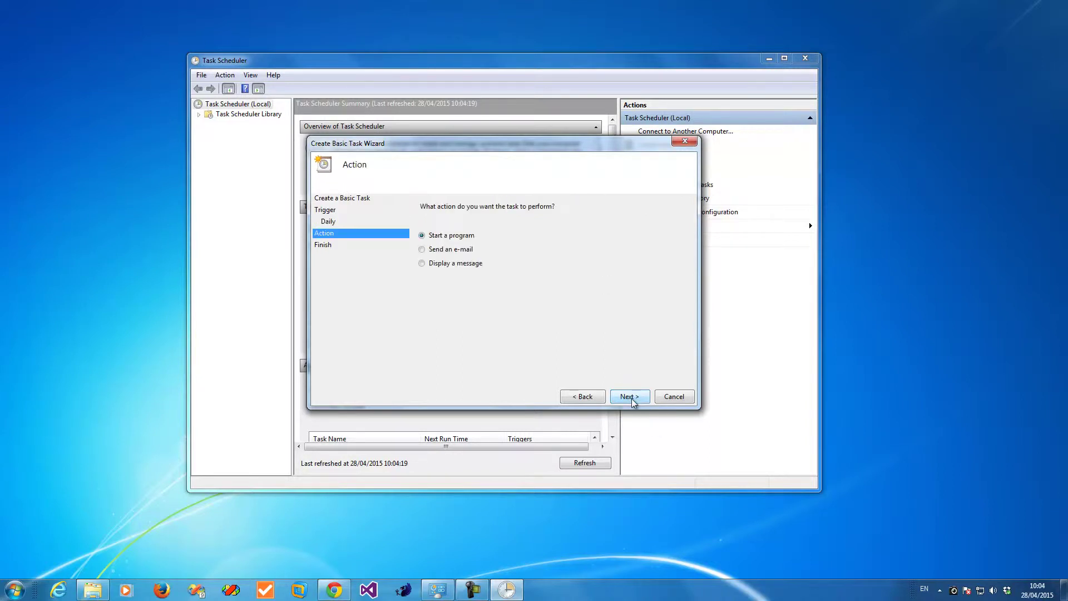
Set the action to start a program and choose Batch And Print.exe.
click(629, 397)
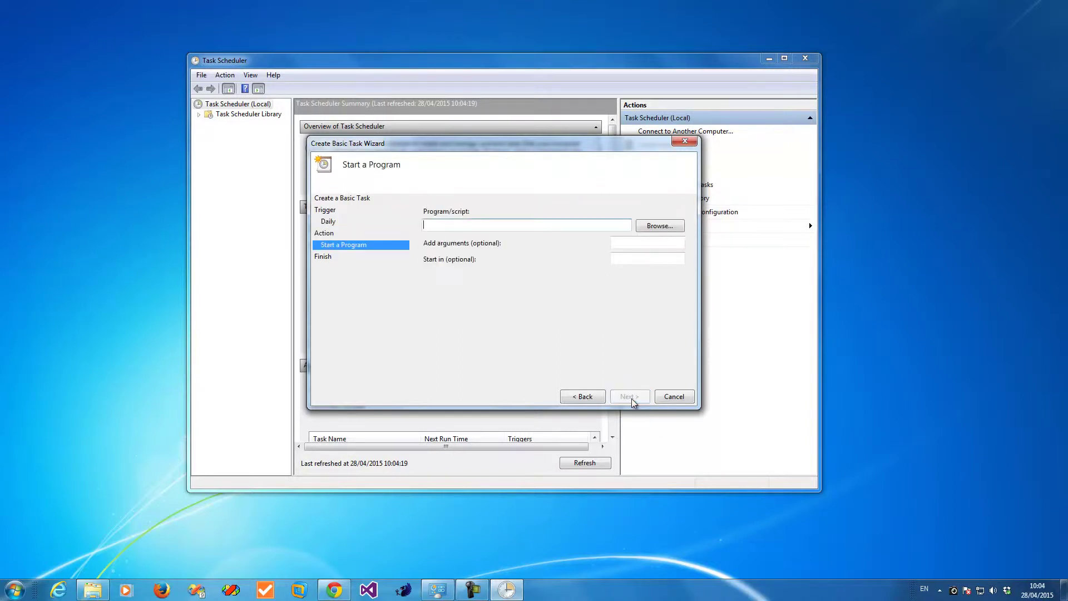
click(657, 227)
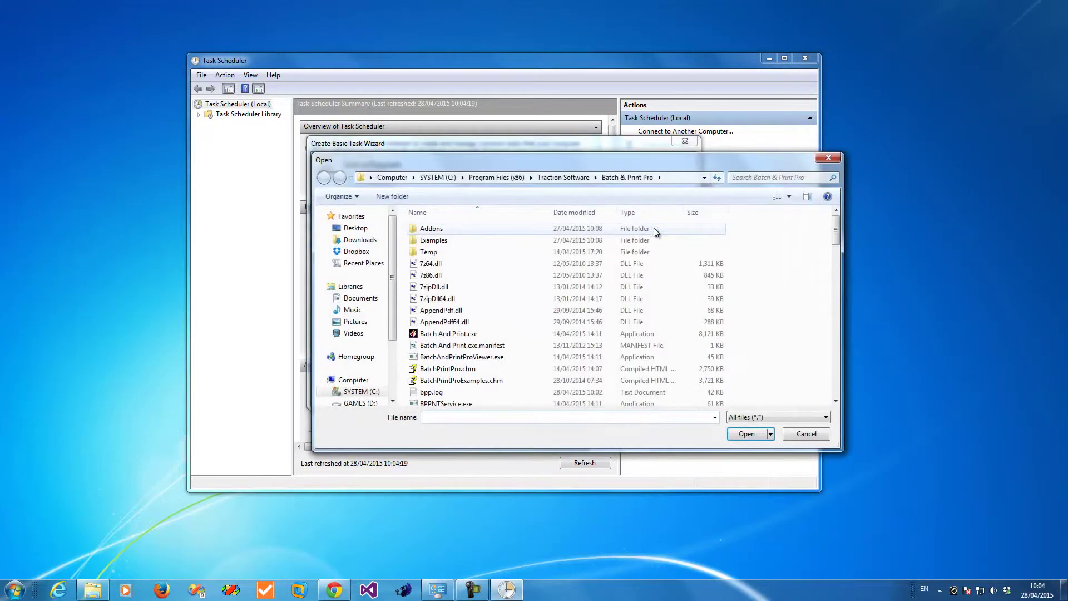
click(671, 178)
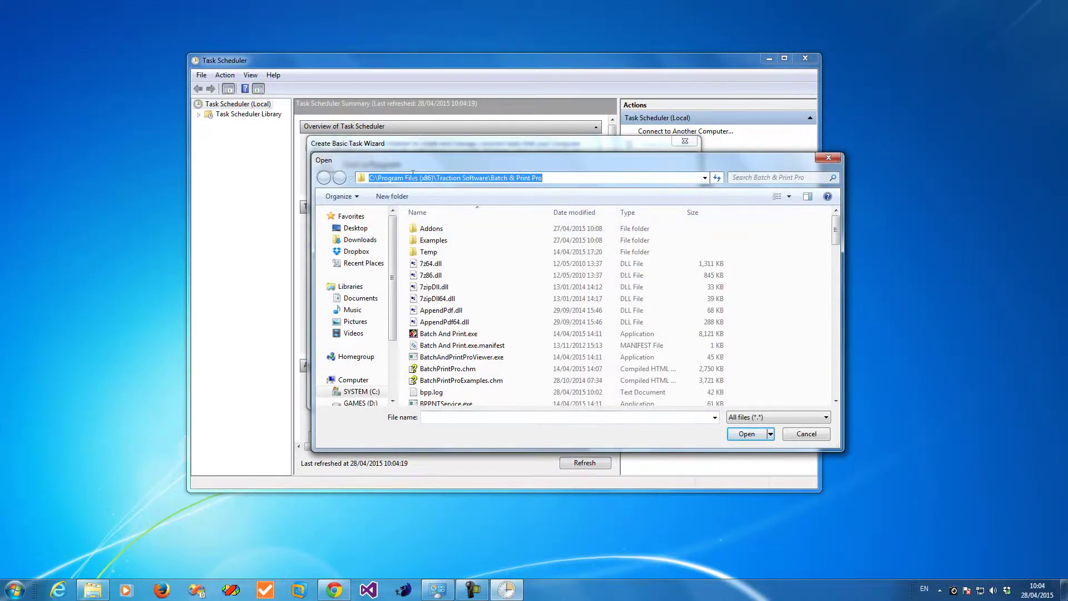
click(551, 178)
click(554, 178)
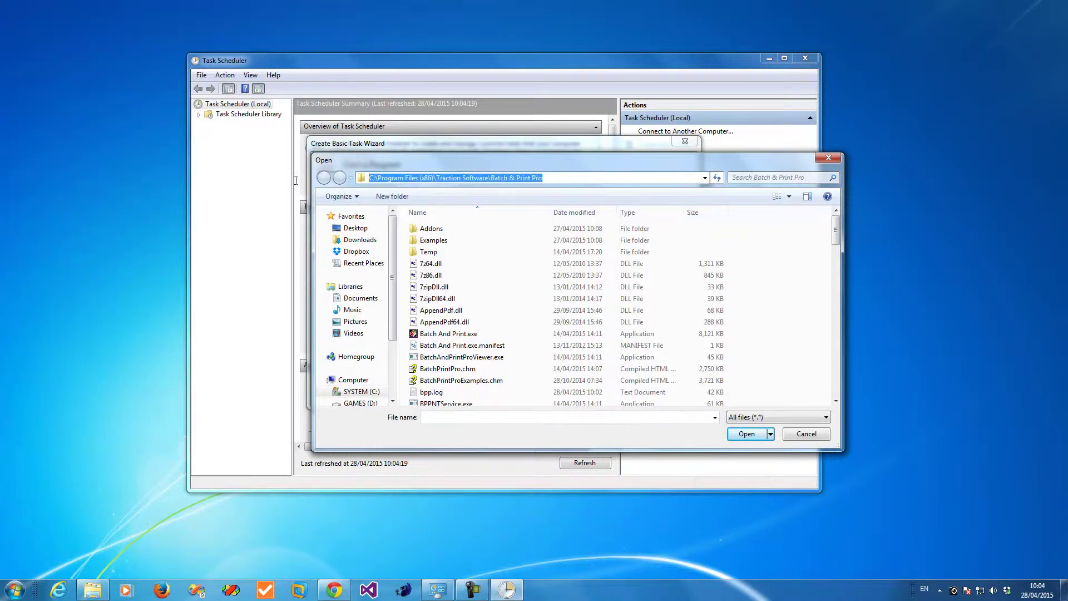
click(563, 178)
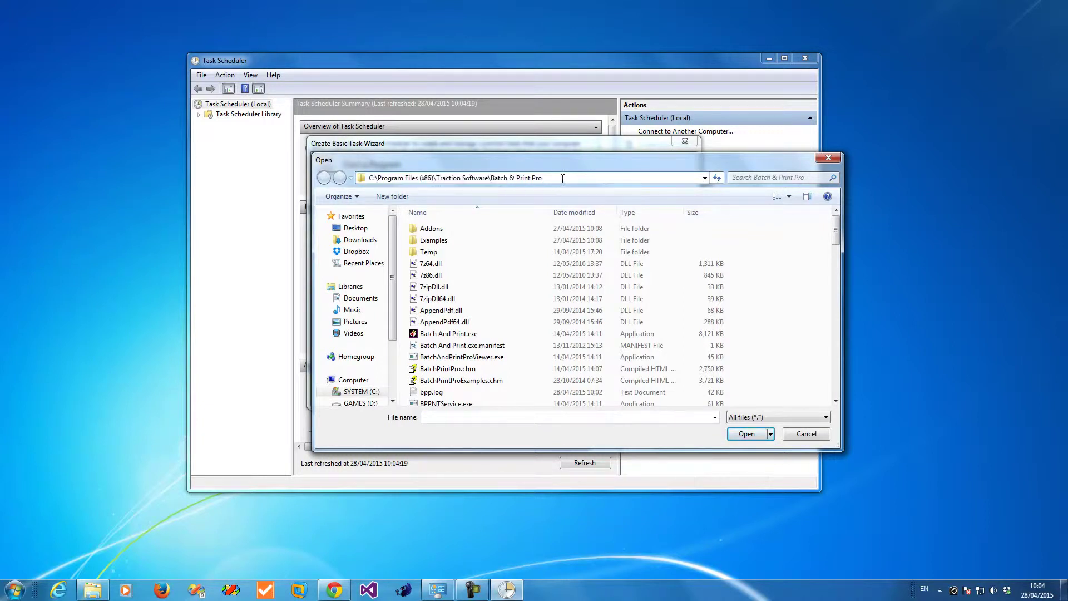
double_click(468, 334)
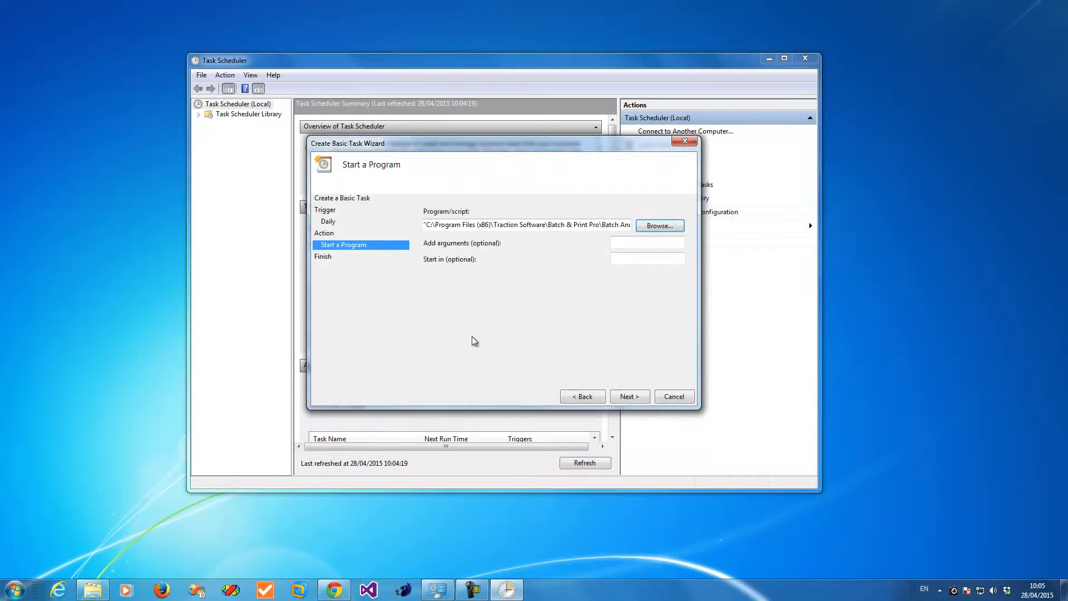
Copy the program's Batch & Print Pro folder path into the Start in field.
click(602, 225)
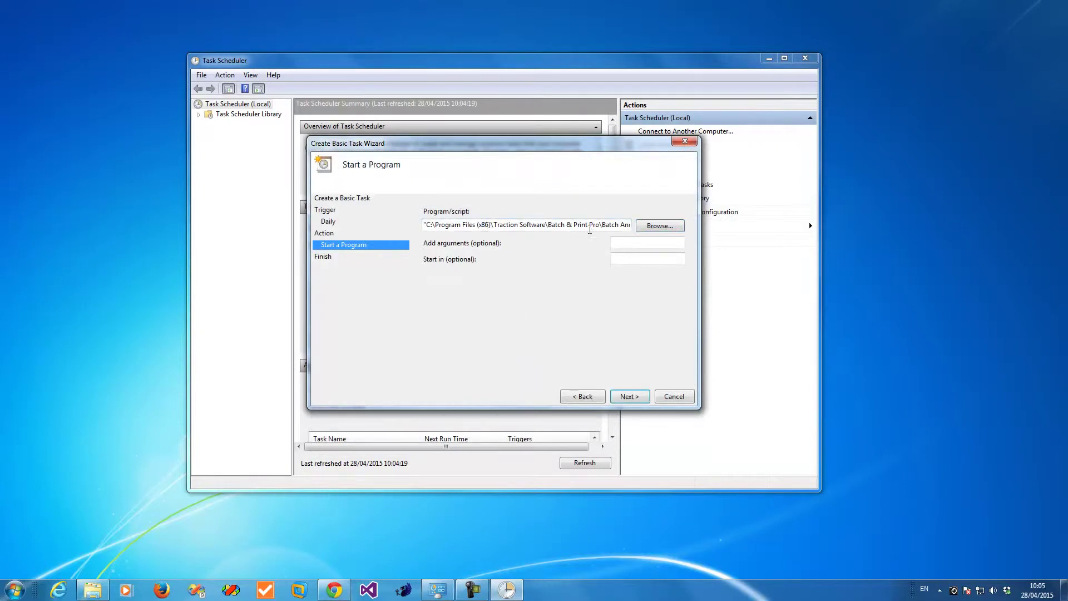
drag(603, 224, 427, 224)
key(ctrl+c)
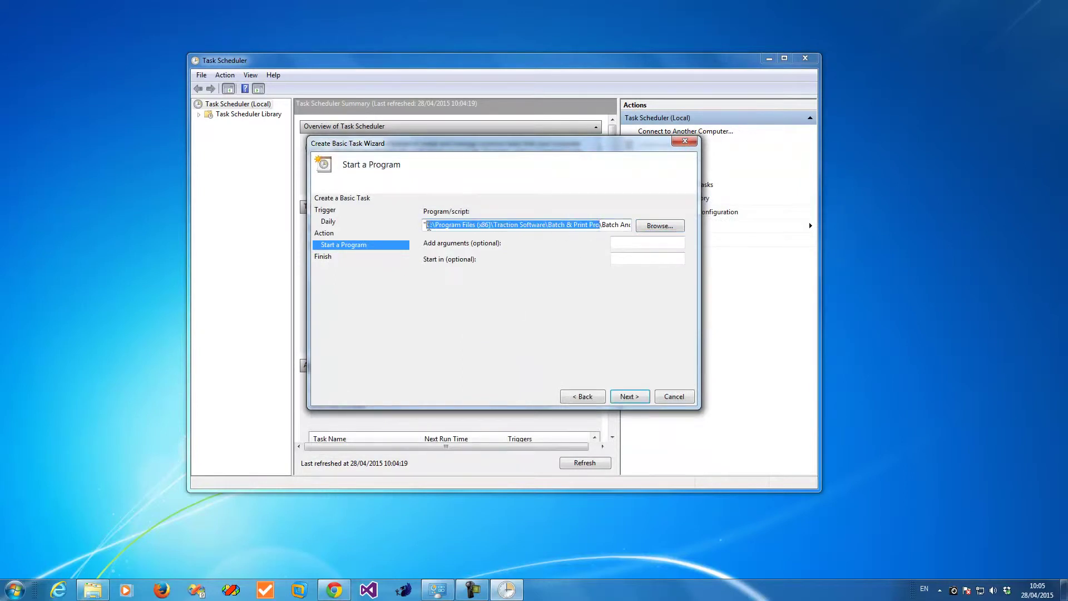
click(618, 243)
click(619, 258)
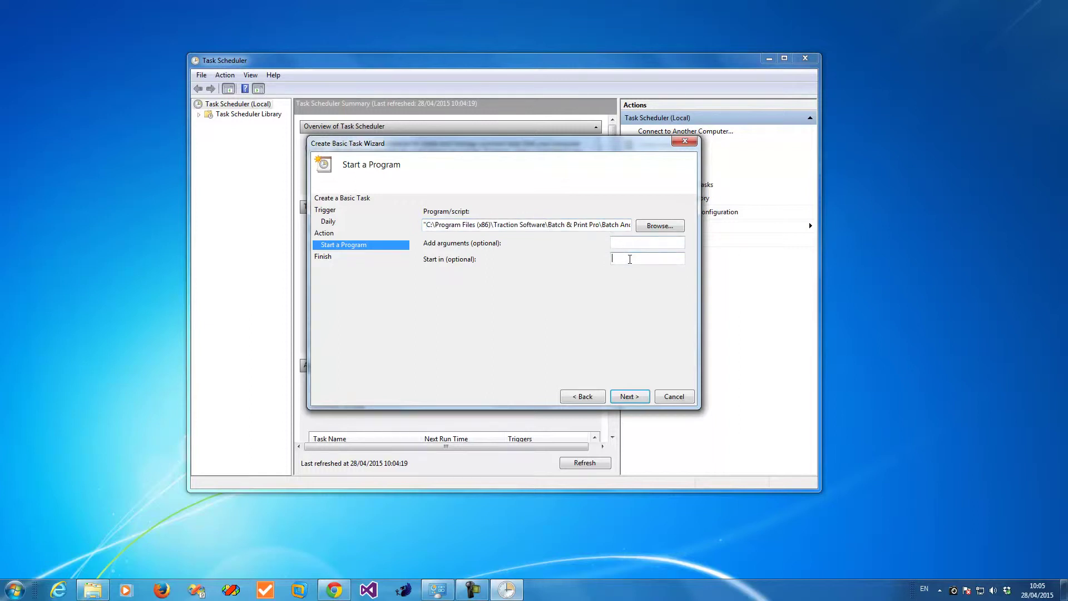
key(ctrl+v)
drag(652, 259, 607, 263)
click(674, 258)
key(shift+End)
key(End)
click(632, 243)
Copy the Ricoh Aficio MP 5000 PS printer name from its Properties dialog.
click(438, 590)
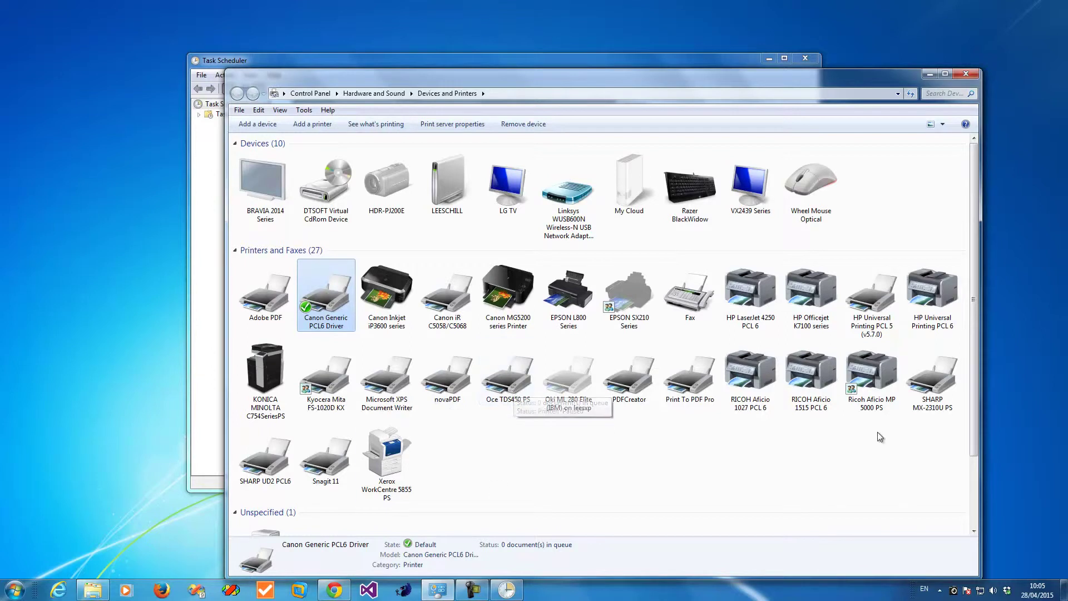
click(878, 385)
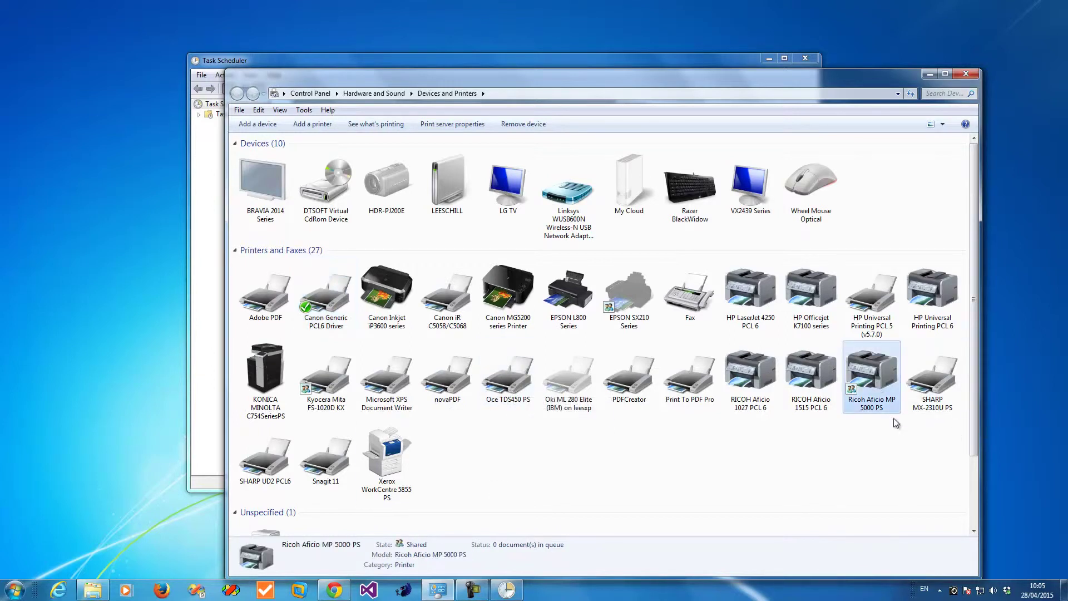
right_click(889, 408)
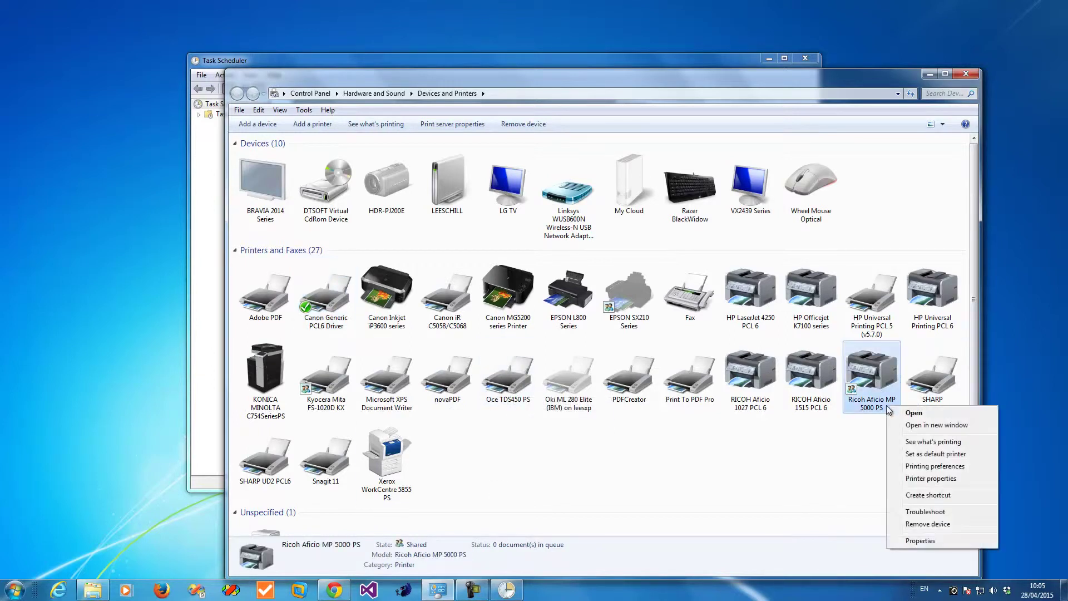
click(949, 542)
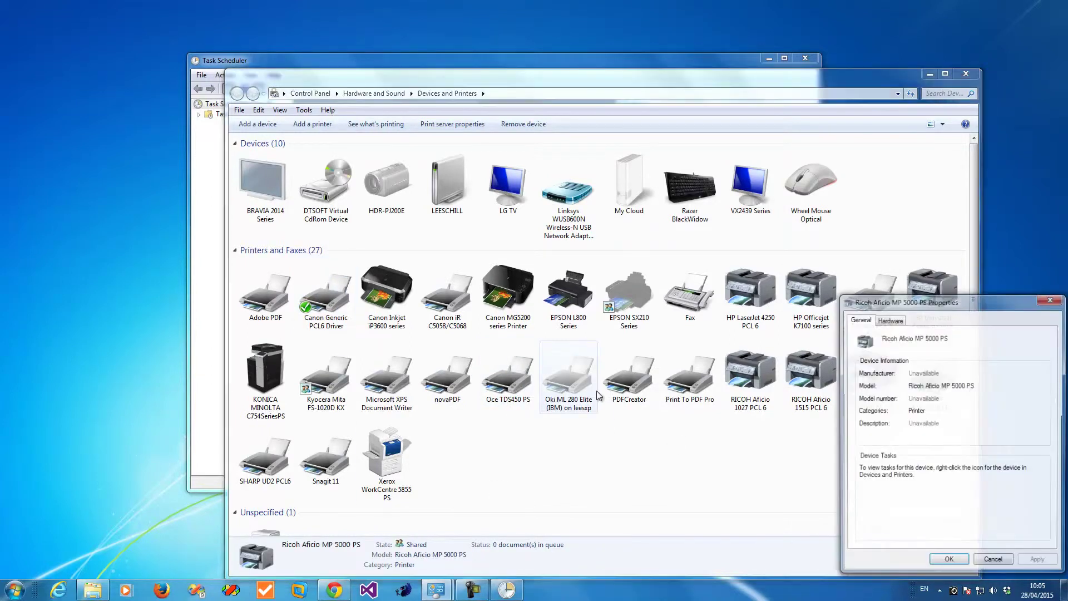
right_click(949, 337)
click(964, 372)
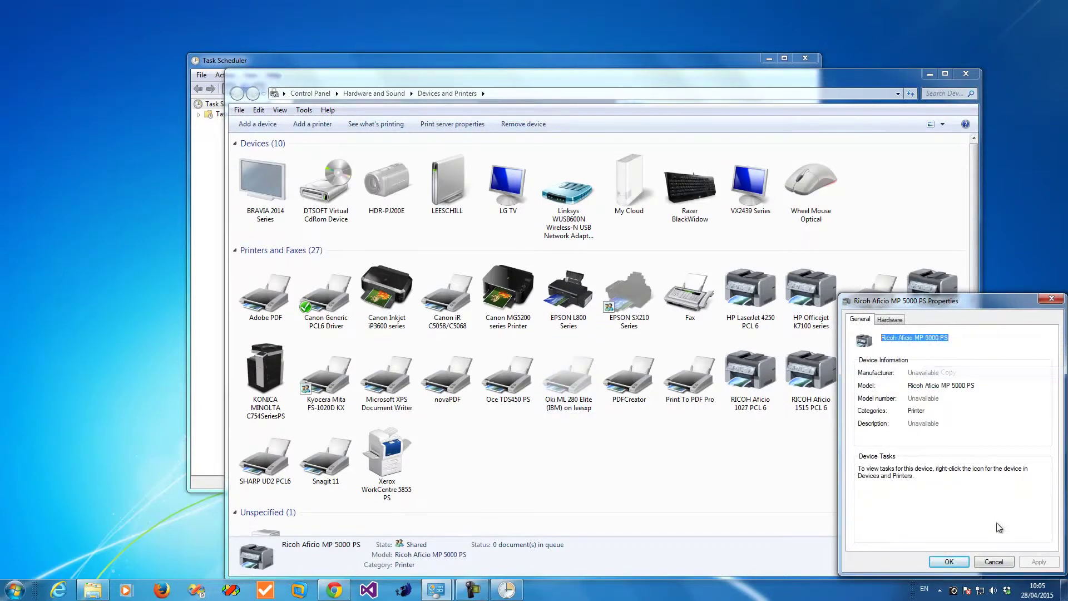
click(999, 561)
Start the arguments with -P"<Ricoh printer name>" followed by c:\.
click(931, 75)
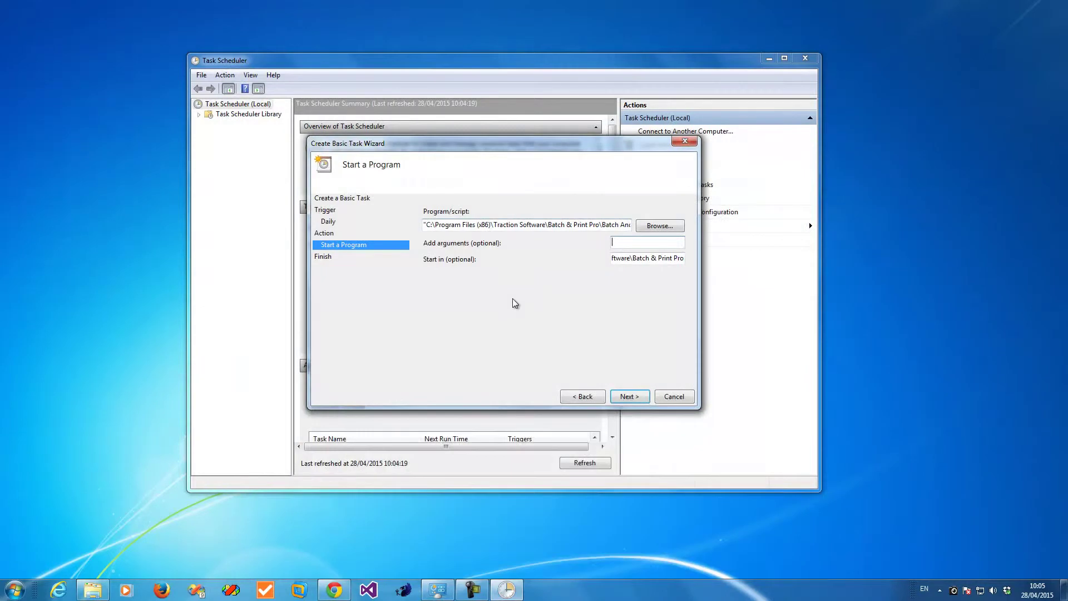
click(627, 241)
text(-P")
key(ctrl+v)
text(")
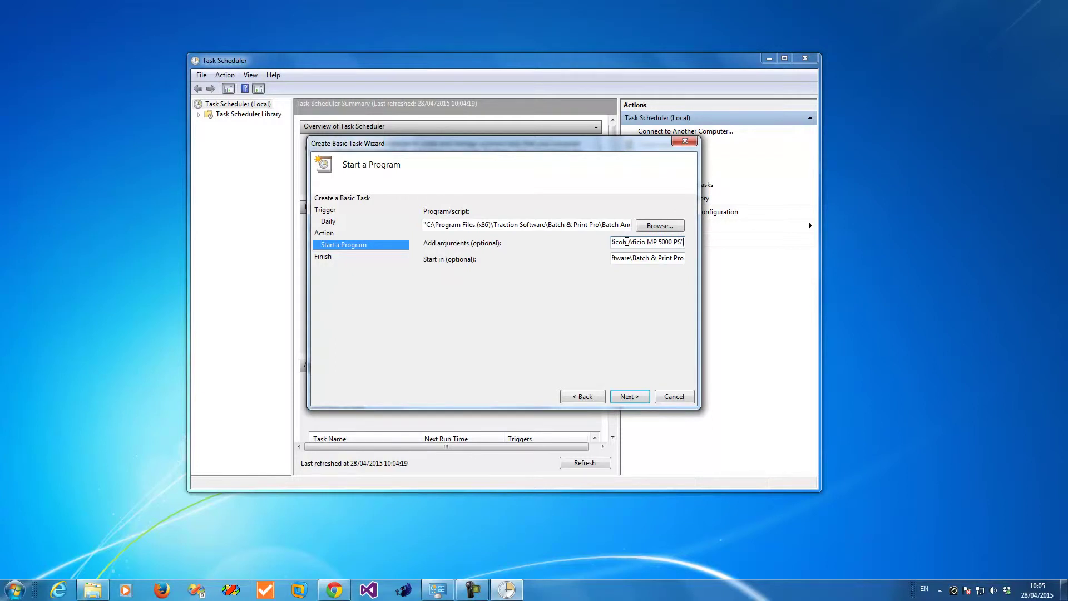
text( c:\)
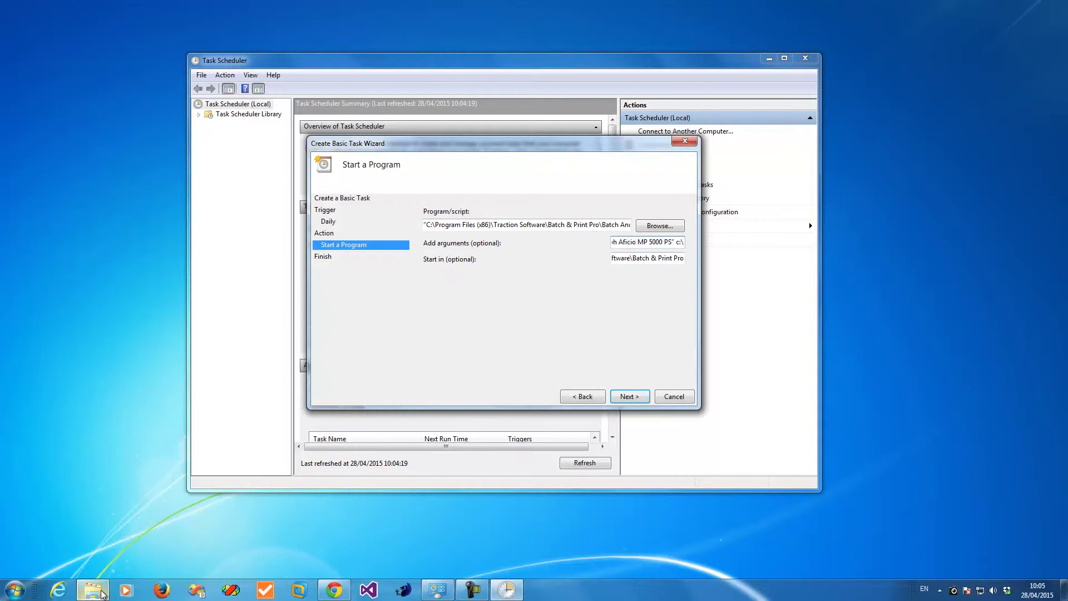
Complete the arguments with the C:\toprint path plus \* -p -q and reach the Summary.
click(93, 590)
click(598, 176)
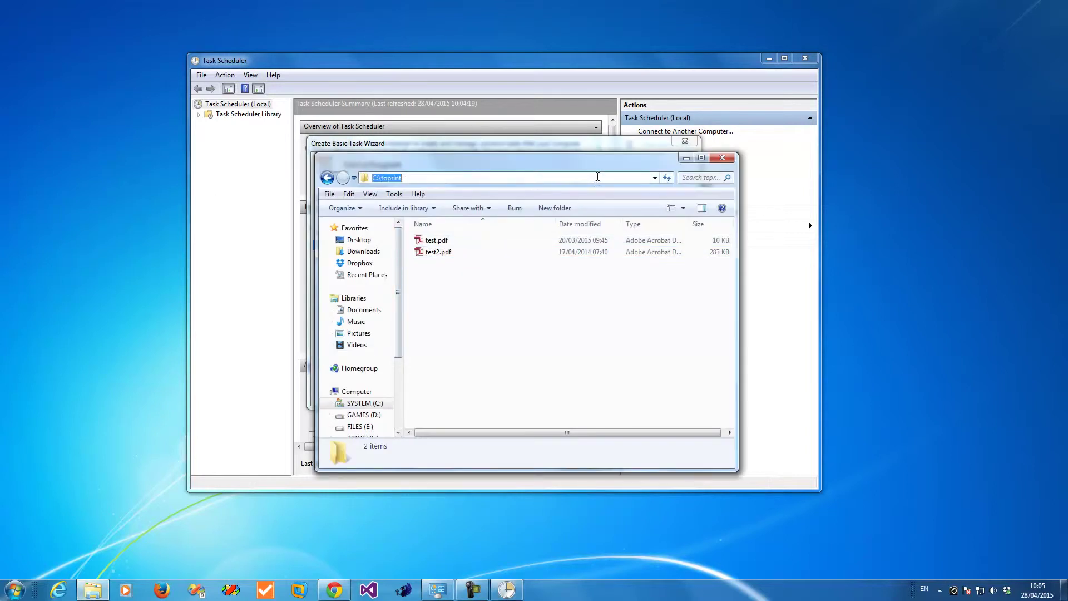
click(686, 158)
key(BackSpace)
key(BackSpace)
key(BackSpace)
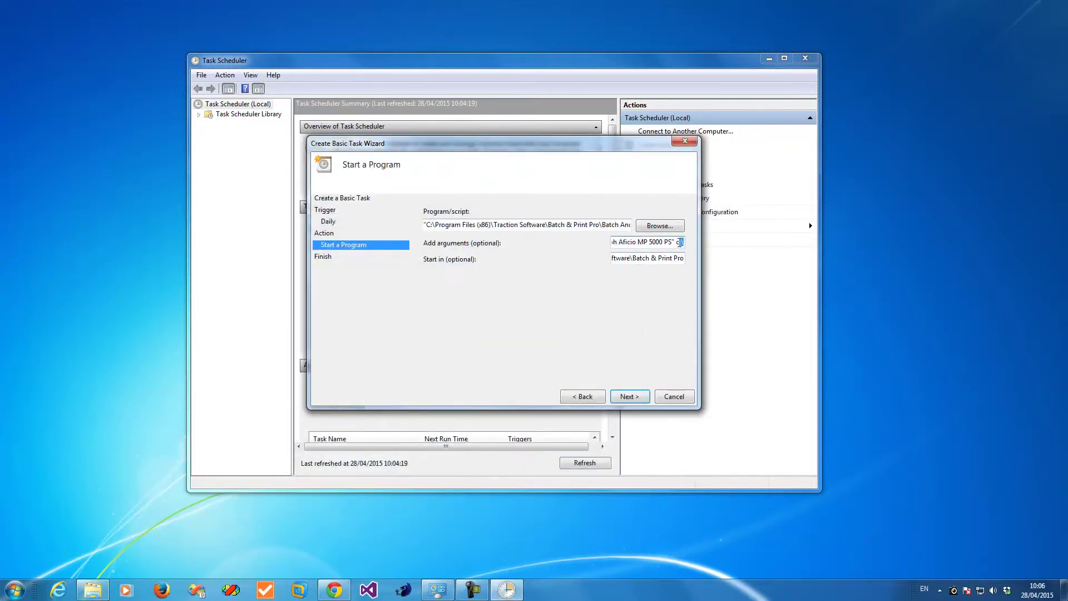
key(ctrl+v)
text(\* -p -q)
click(630, 397)
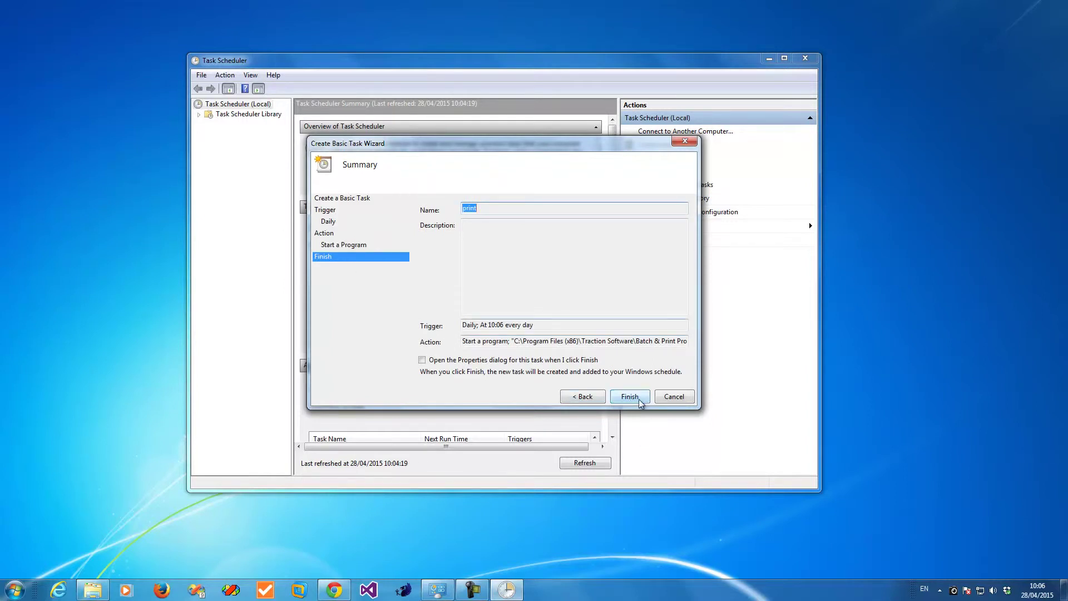
Finish the print task, maximize Task Scheduler, and open 'print' from Active Tasks.
click(630, 397)
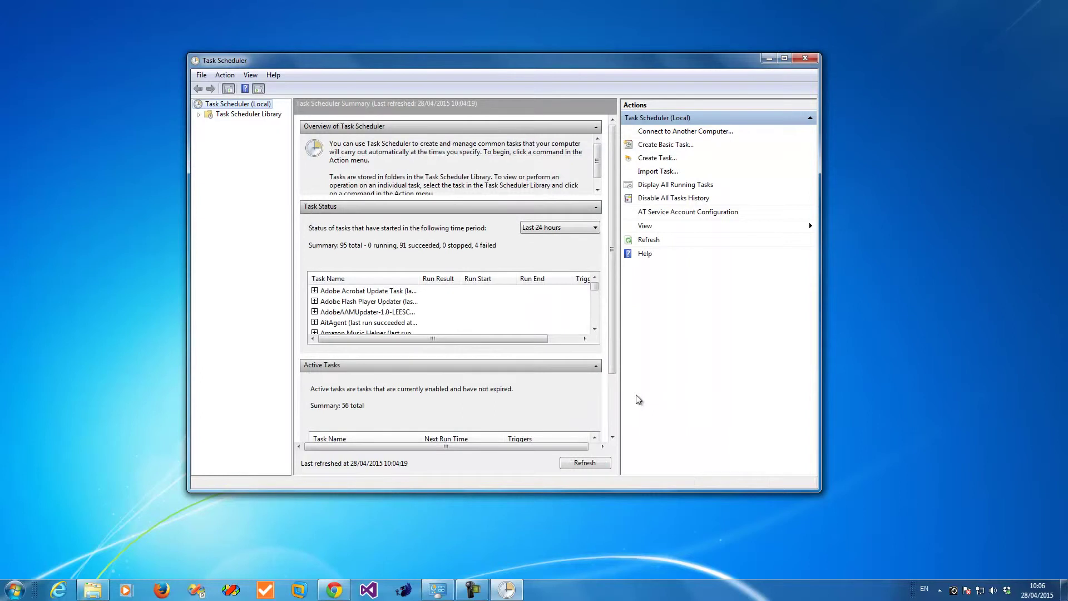
click(784, 58)
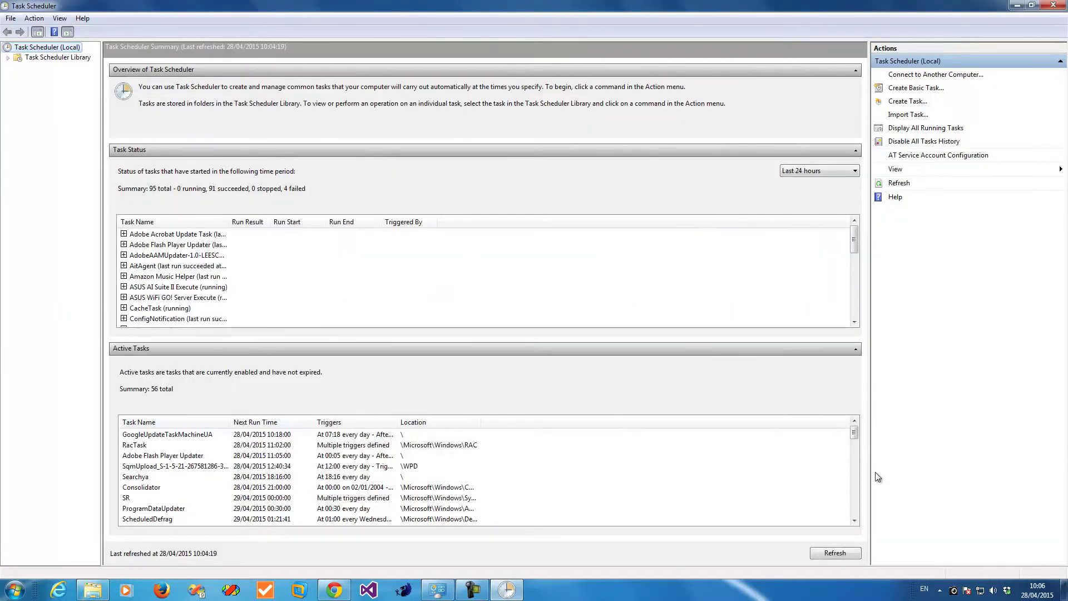
drag(853, 433, 853, 446)
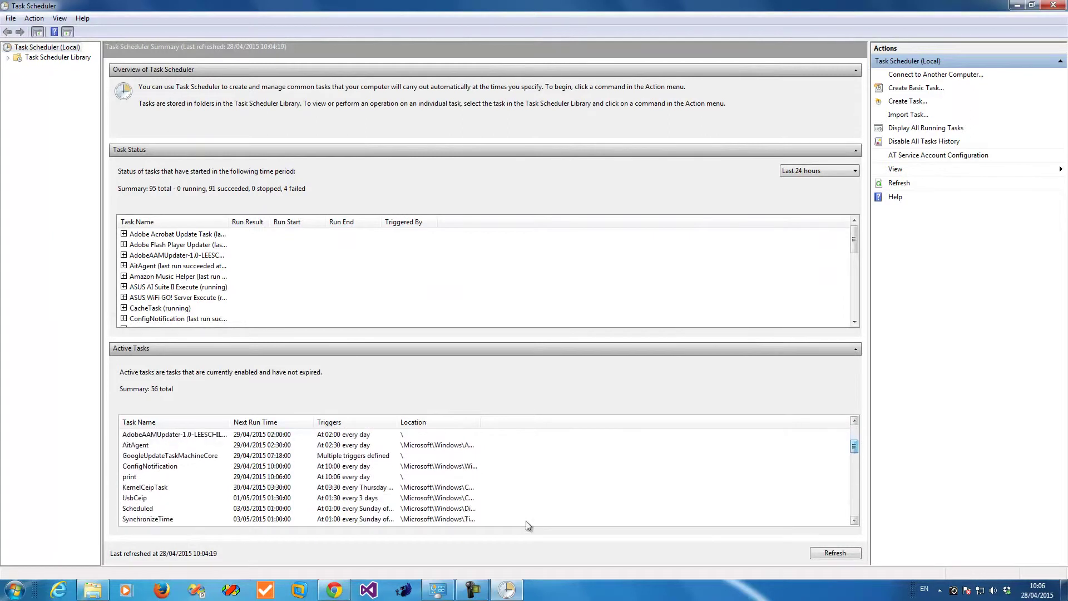
click(228, 476)
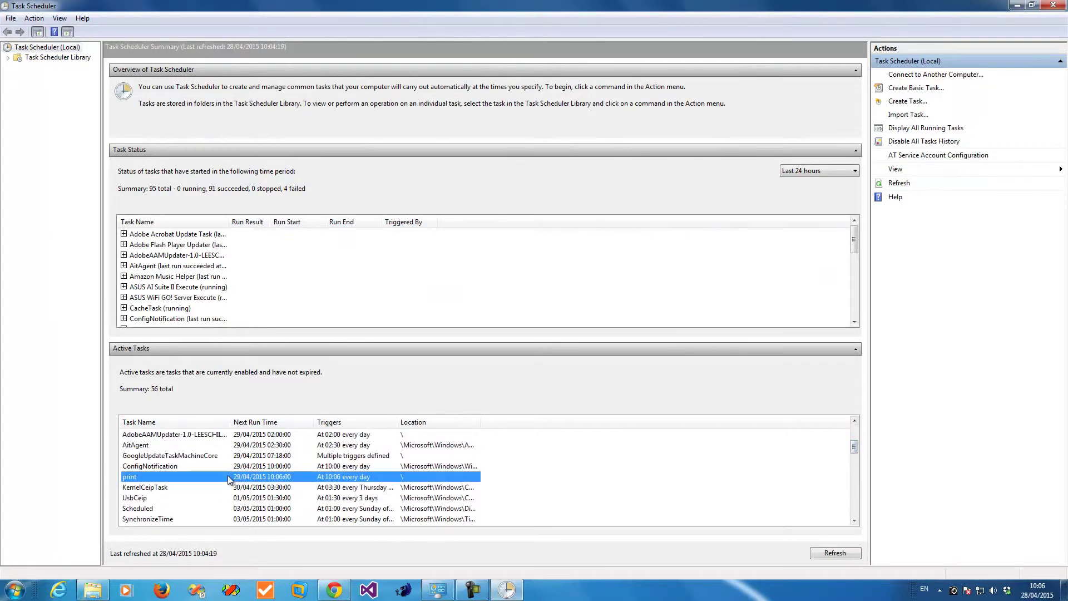
double_click(283, 477)
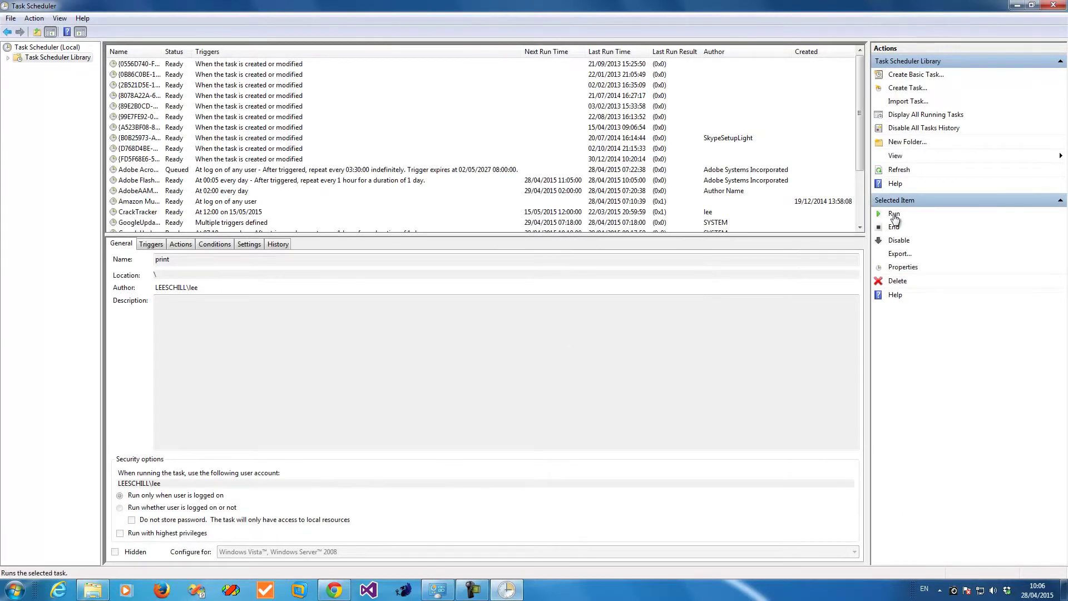
Cancel all documents queued on the Ricoh Aficio MP 5000 PS printer and close its queue.
click(894, 215)
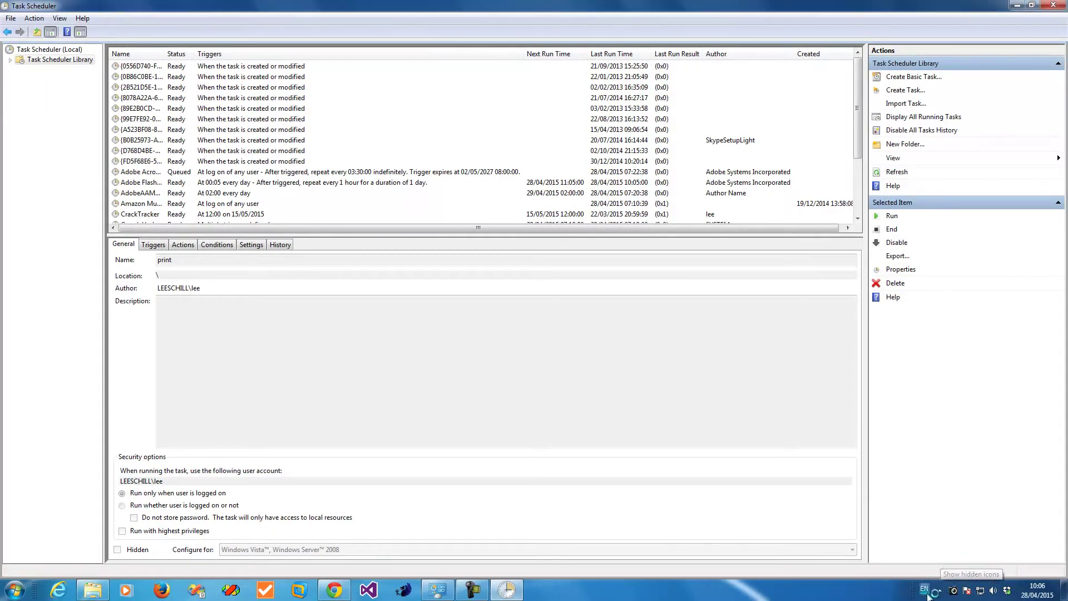
click(939, 592)
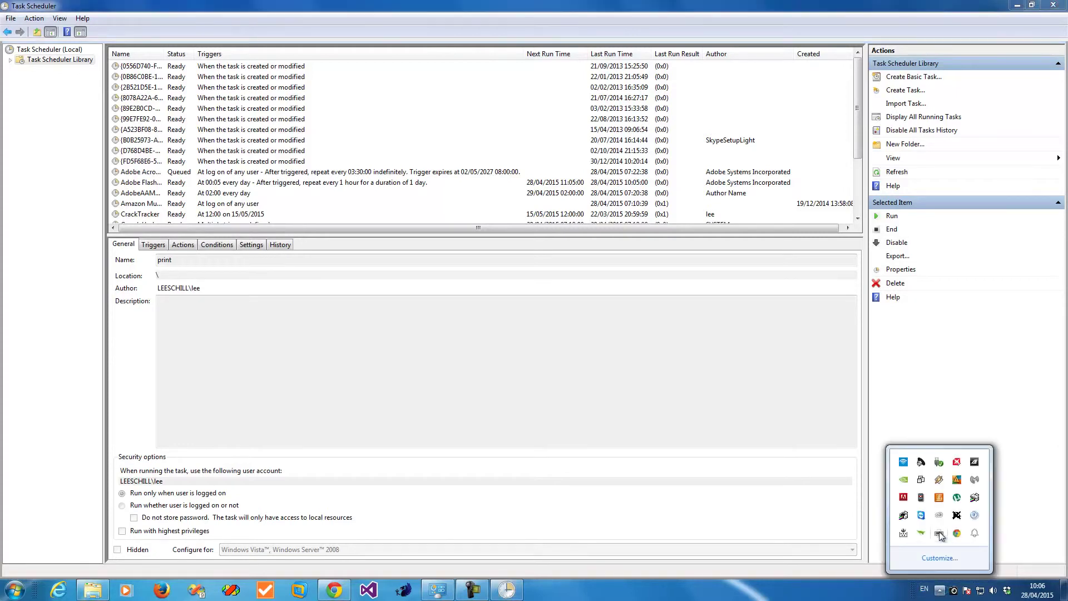
double_click(939, 533)
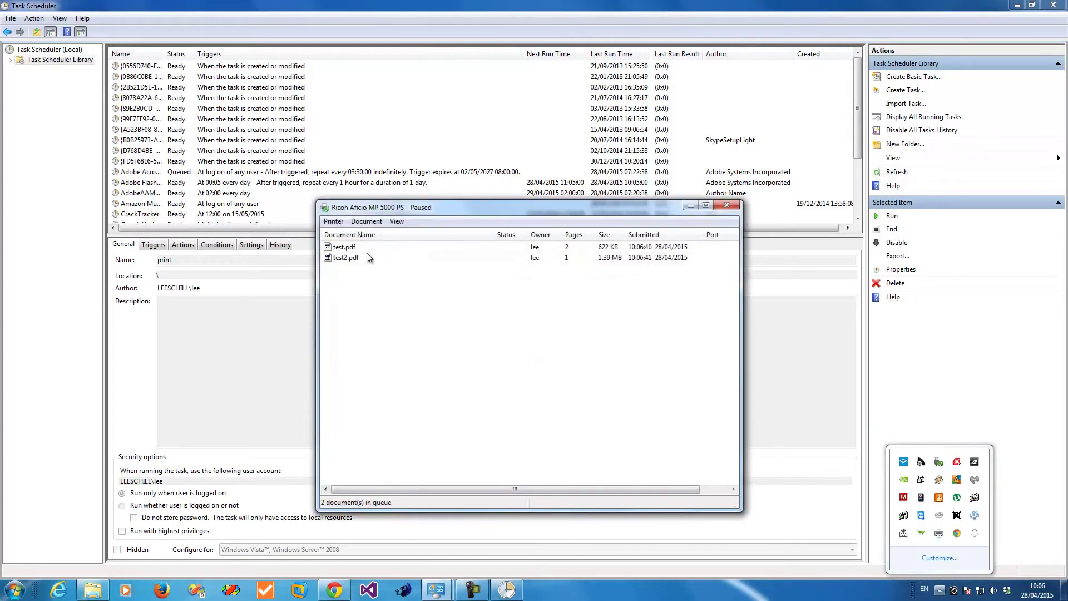
click(333, 221)
click(380, 303)
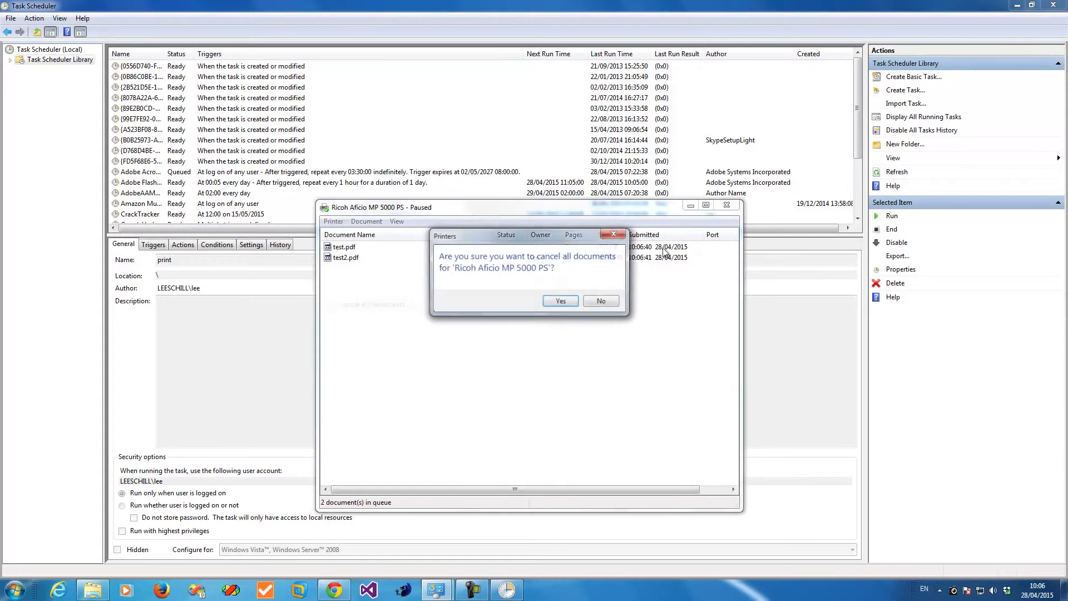
click(560, 300)
click(727, 204)
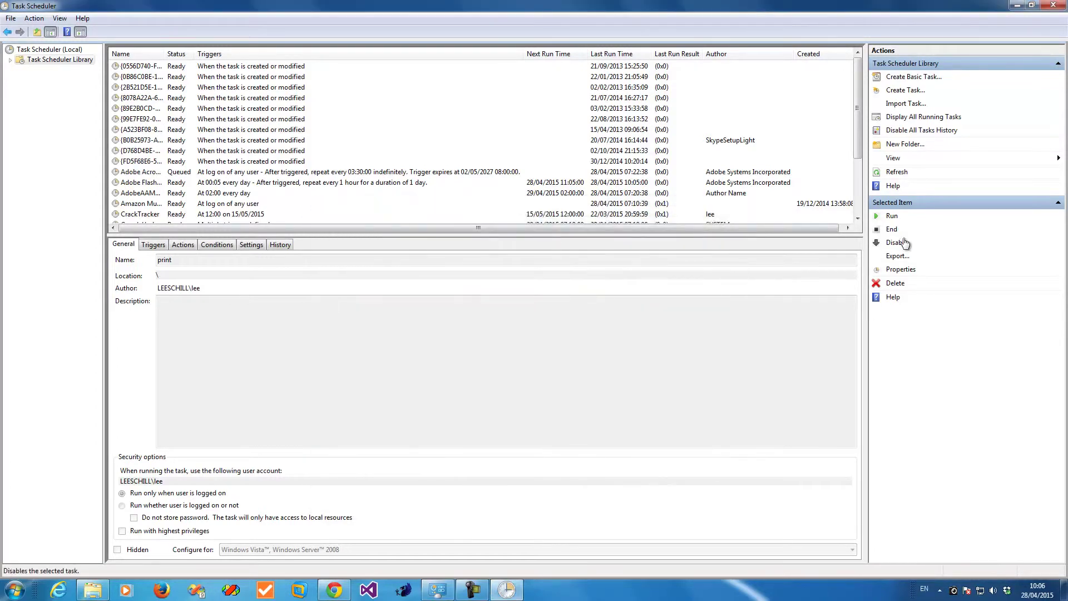
Change the print task's Daily trigger start time to 10:07:20 and save the properties.
click(889, 269)
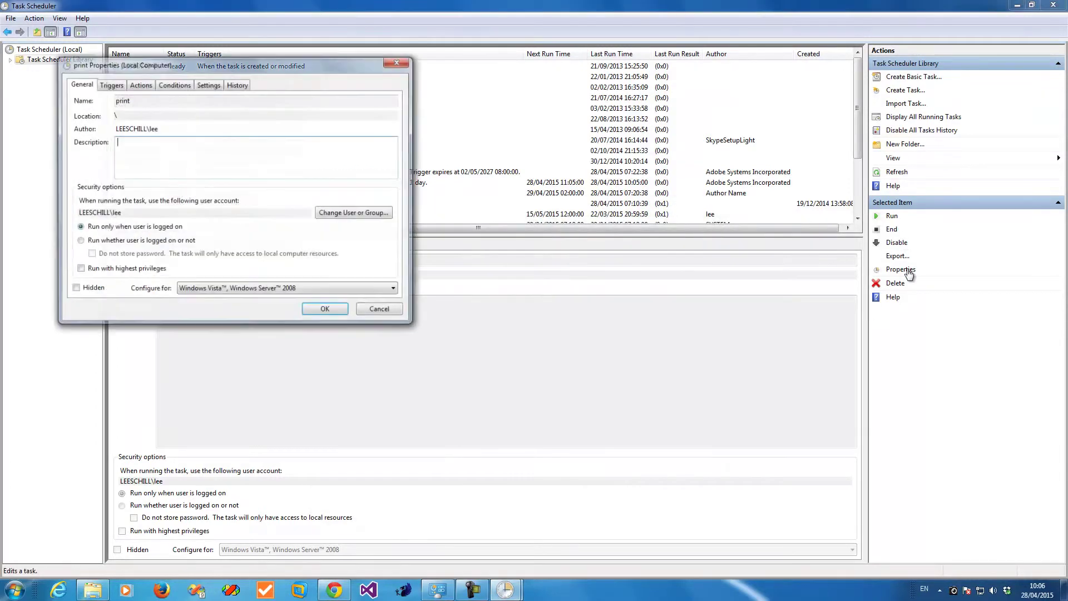
click(110, 86)
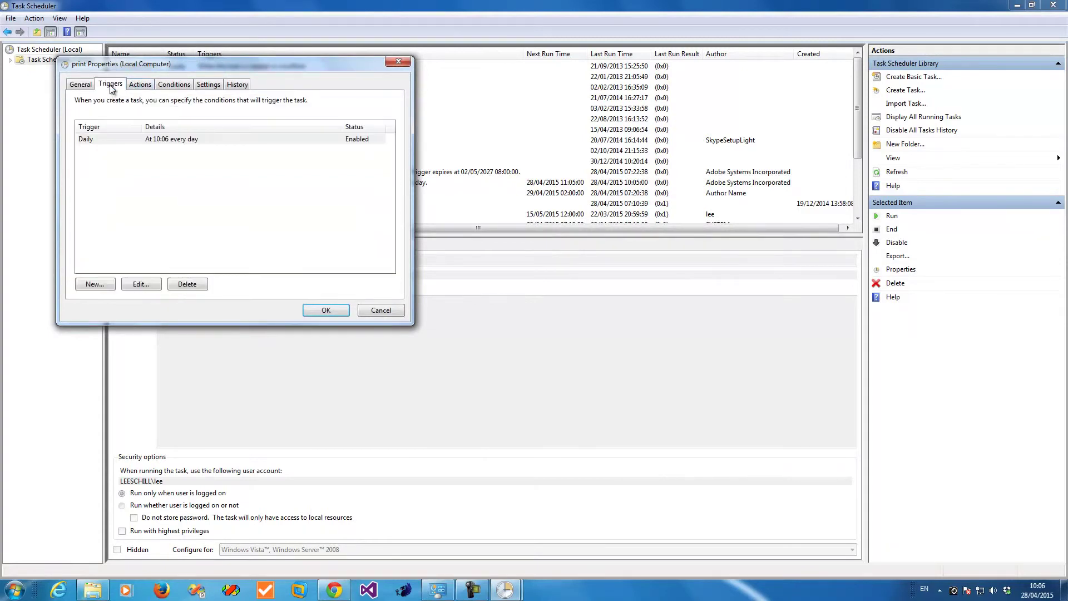
click(160, 142)
click(141, 284)
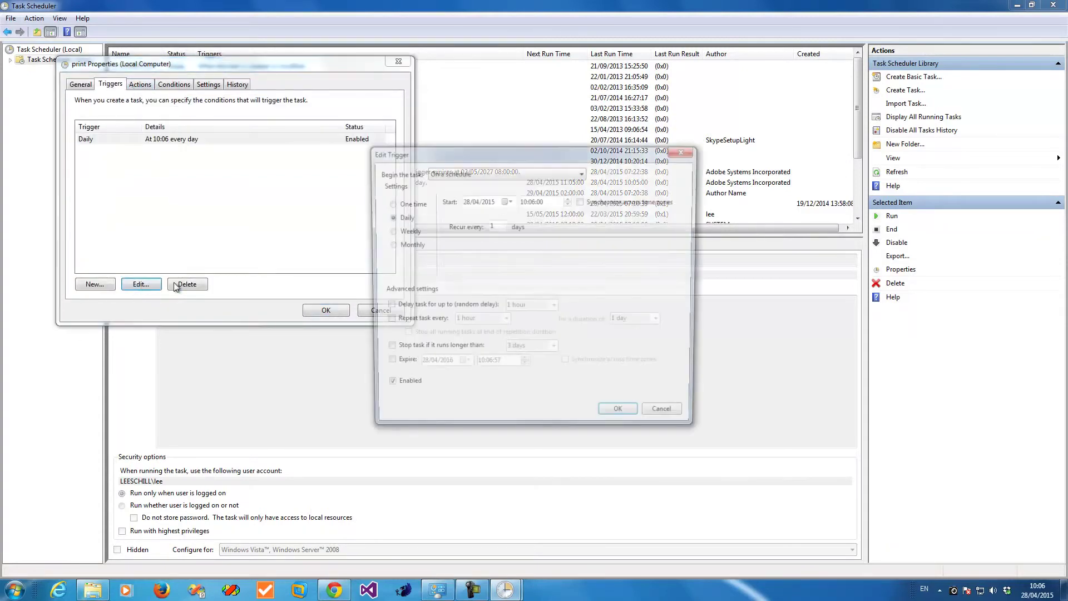
click(533, 202)
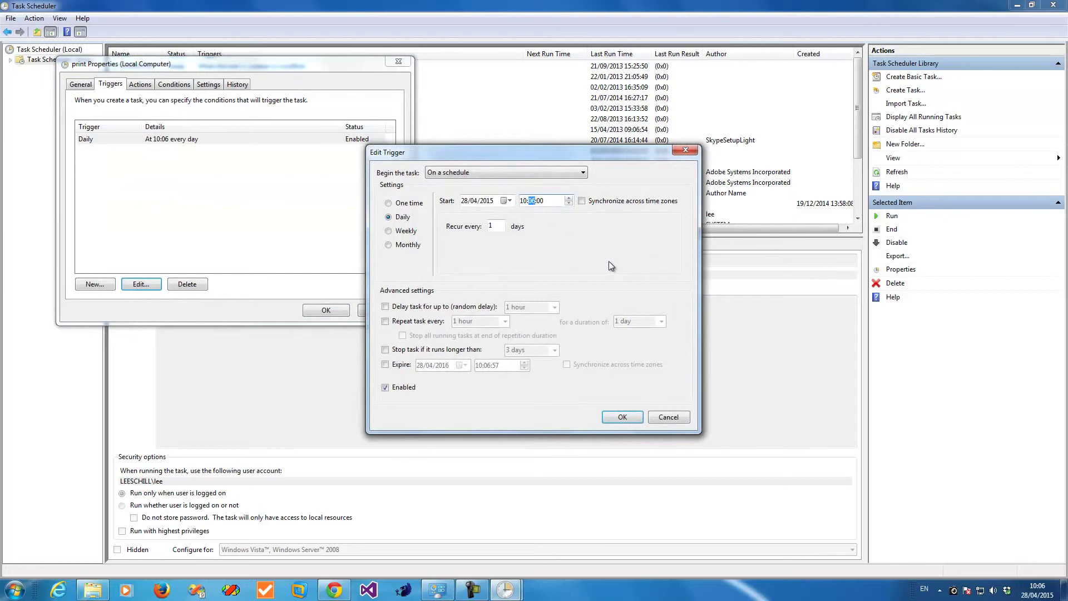
text(07)
key(Right)
text(20)
click(624, 418)
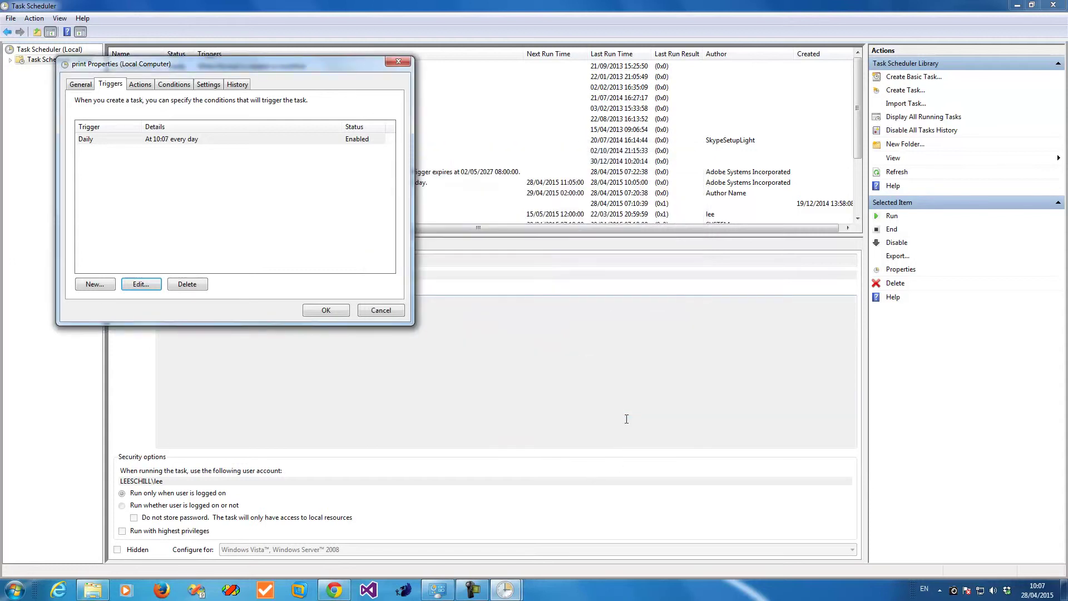
click(325, 310)
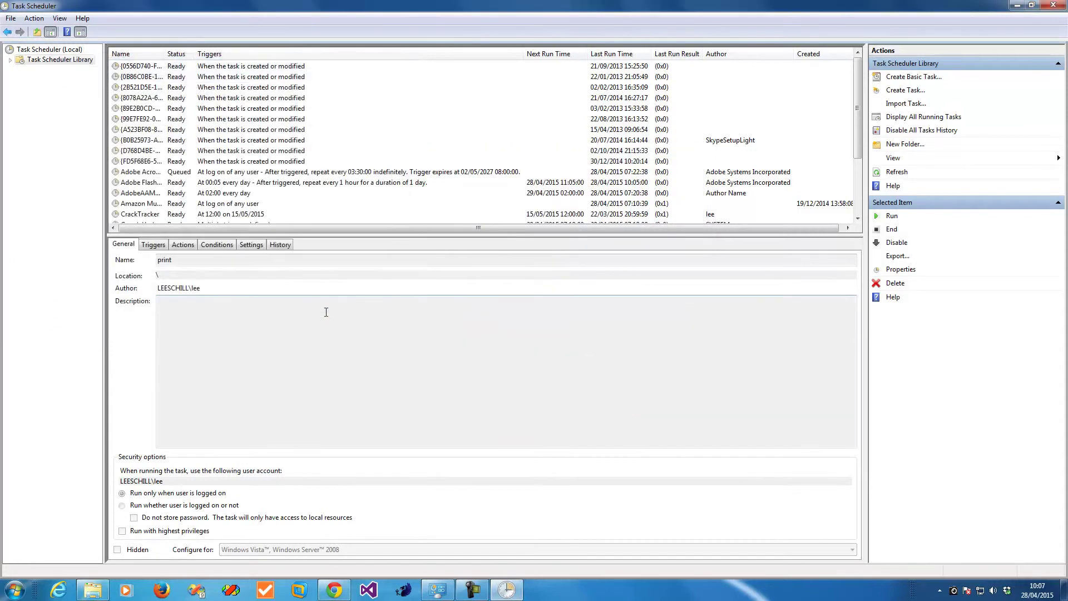
Close Task Scheduler and open the Ricoh queue showing test.pdf and test2.pdf submitted at 10:07.
click(1055, 5)
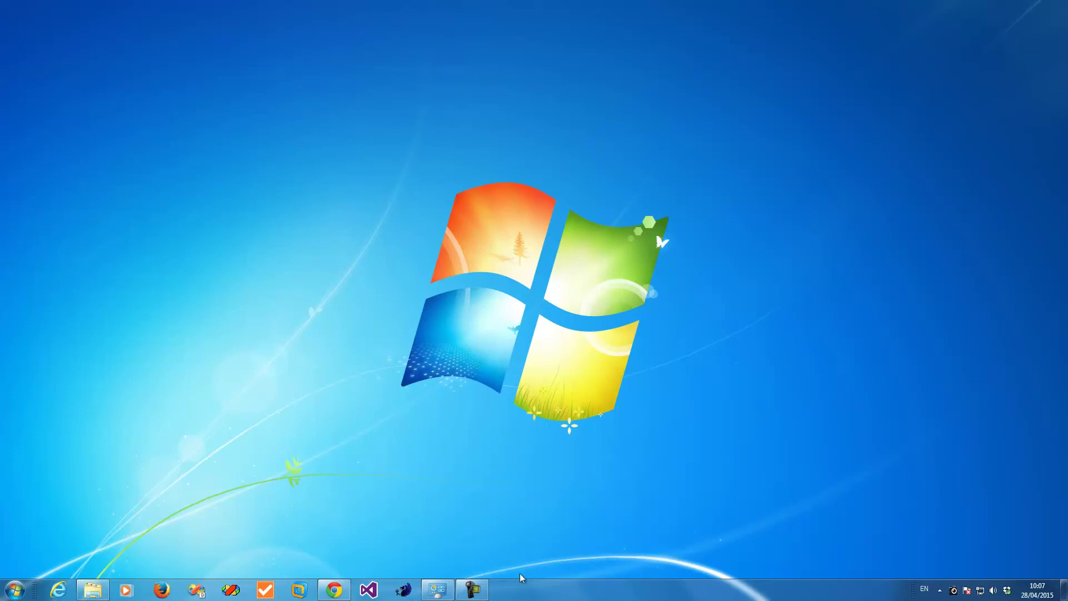
mouse_move(430, 587)
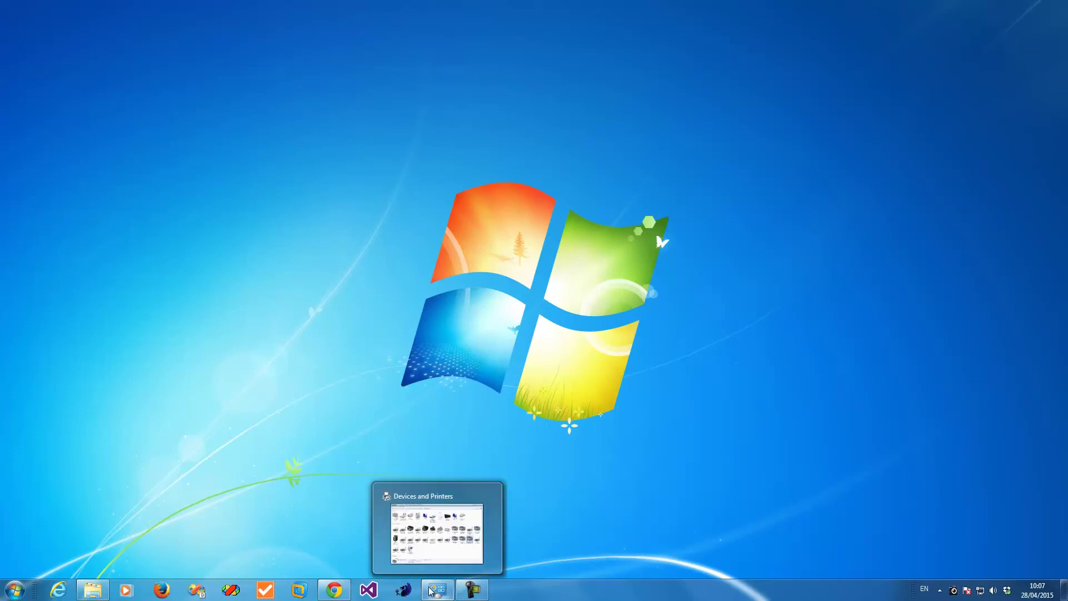
click(940, 591)
double_click(939, 533)
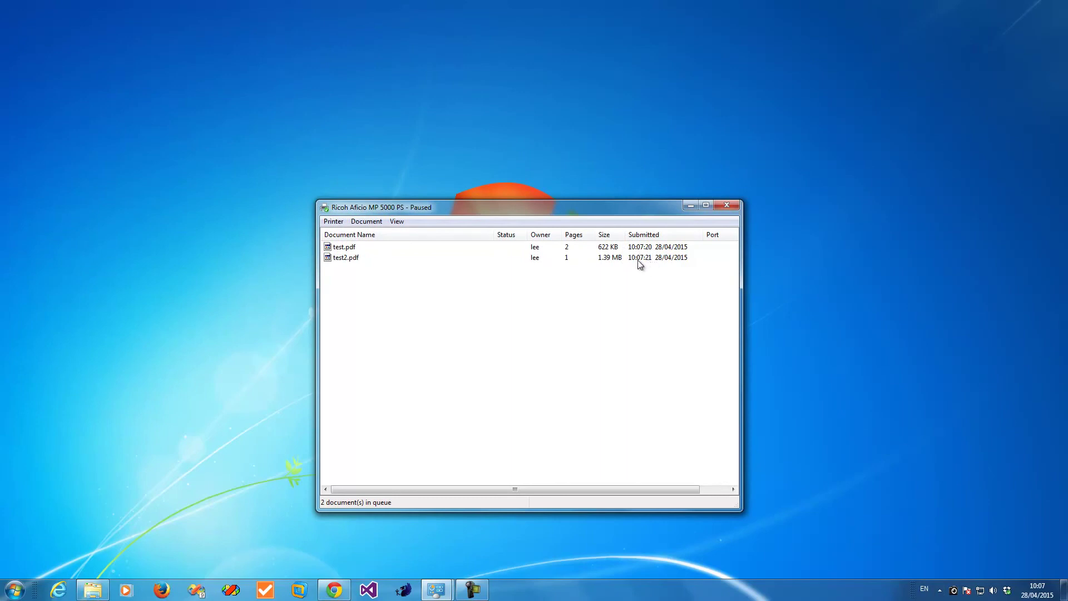
click(346, 258)
click(491, 311)
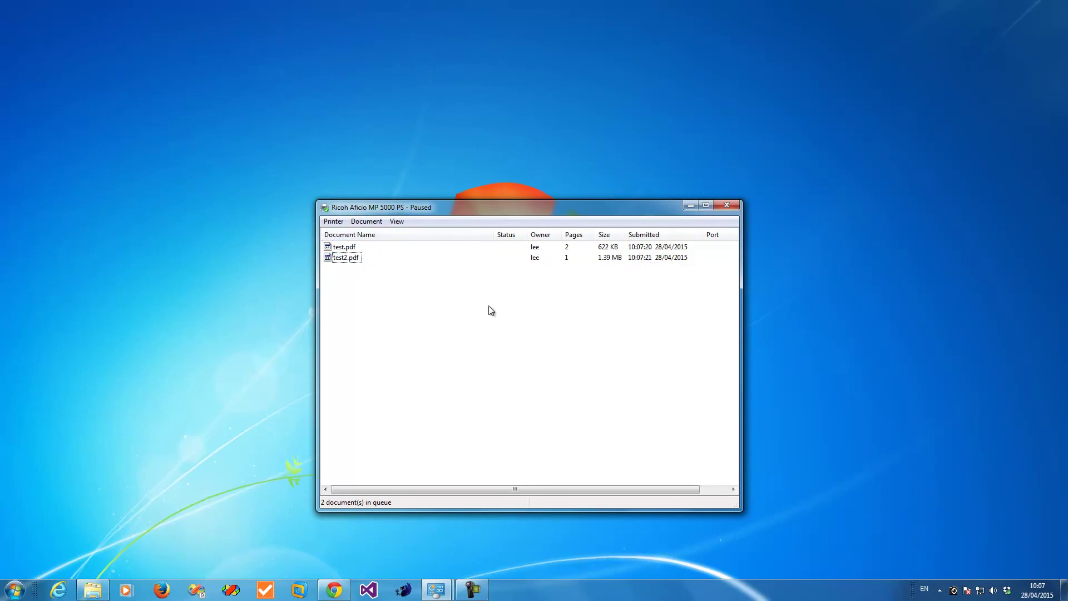